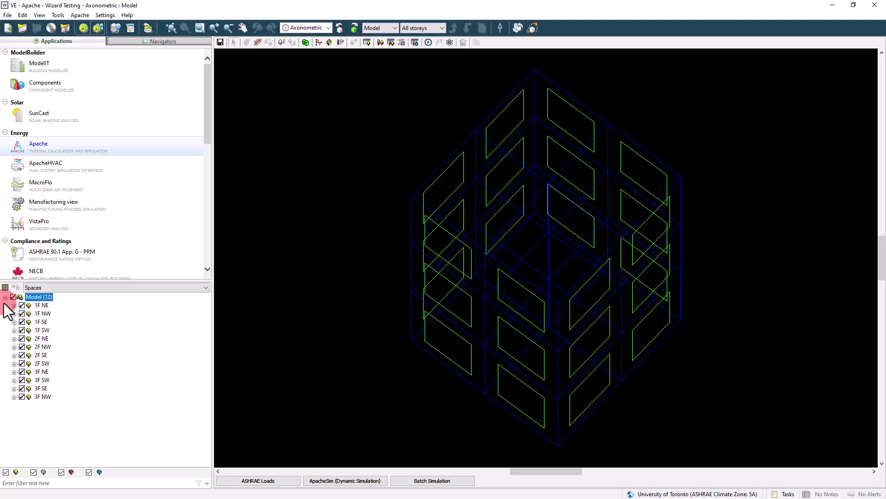
Group the browser tree by HVAC Zones and Zone Groups, expanding 1F, 2F and 1F NW.
click(48, 287)
click(48, 296)
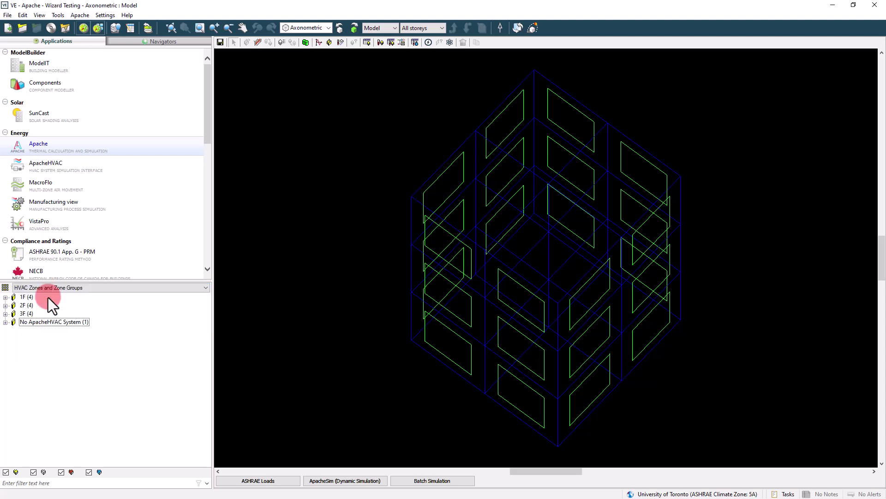
click(5, 305)
click(5, 297)
click(15, 305)
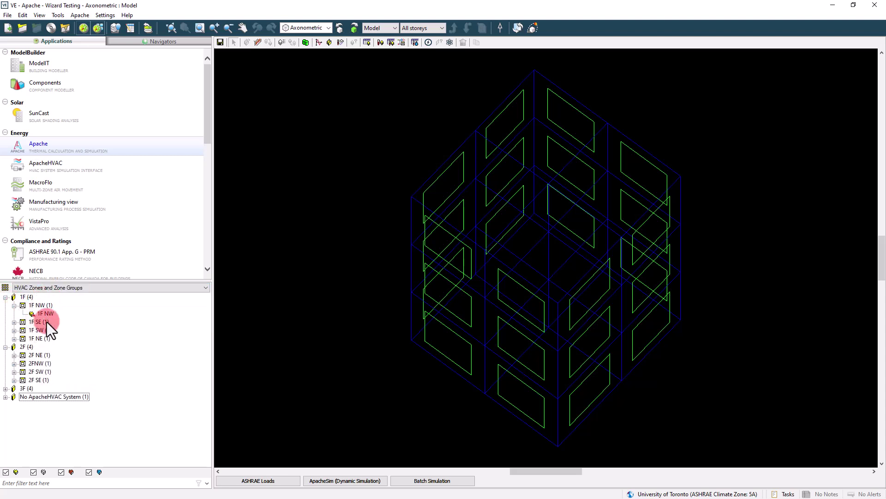
Review the 2F SE room's Space Data internal gains and air exchange, then close it.
click(477, 273)
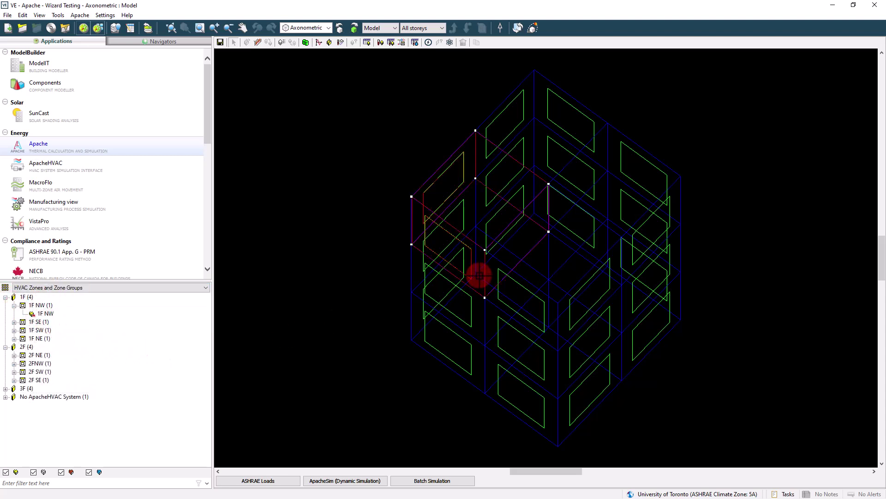
click(518, 341)
click(354, 42)
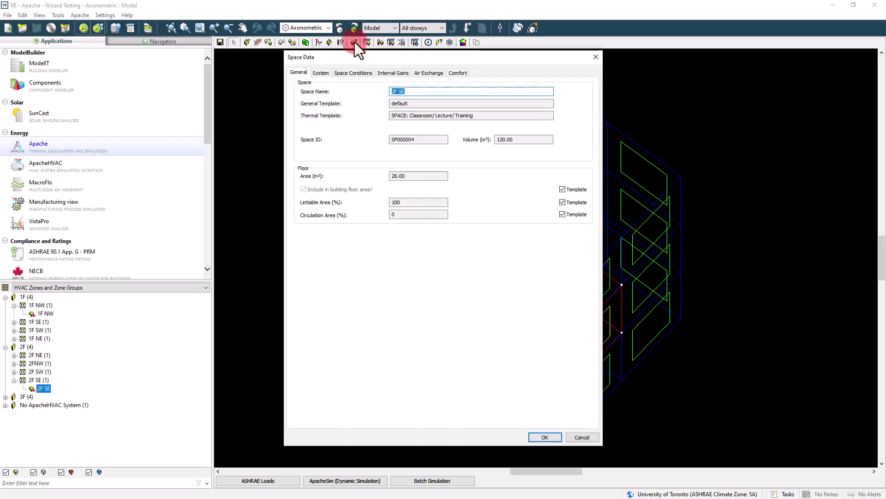
click(392, 73)
click(426, 72)
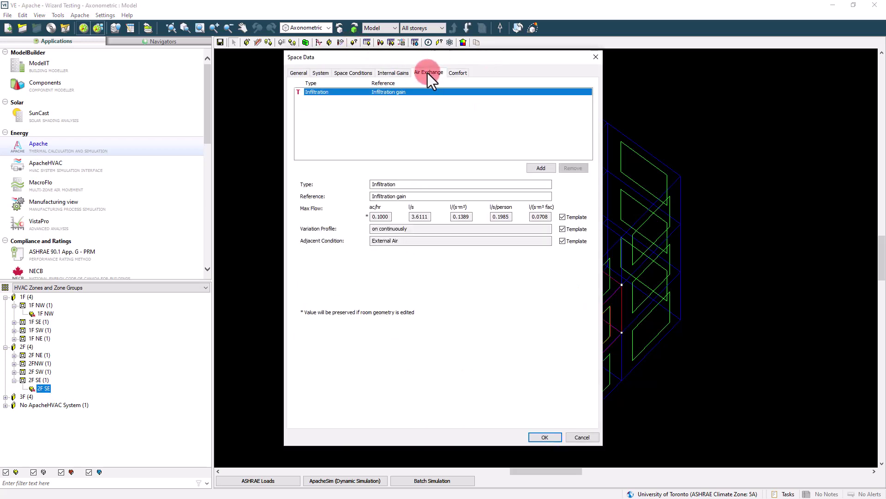
click(596, 57)
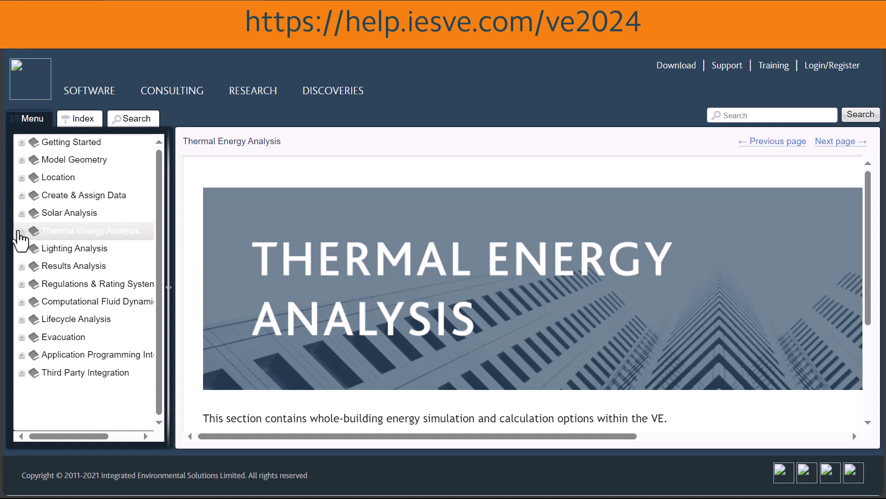
Expand Thermal Energy Analysis and open HVAC Modelling (ApacheHVAC) with its subtopics listed.
click(21, 231)
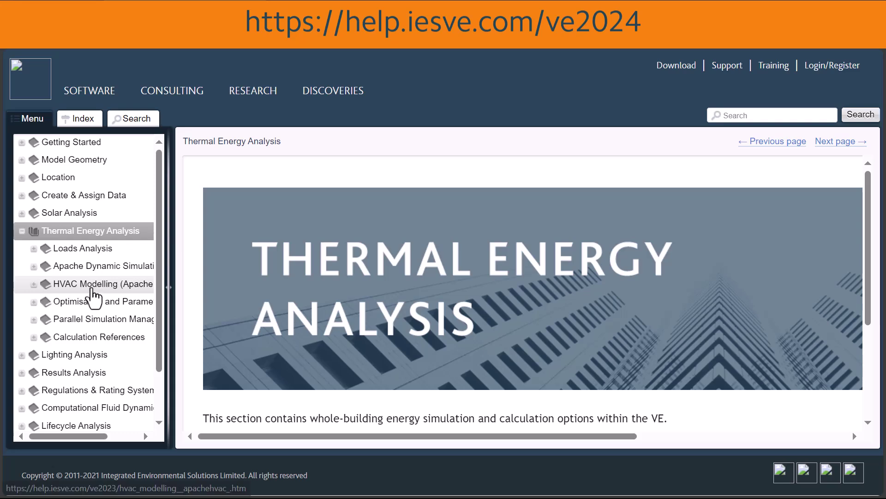
click(92, 287)
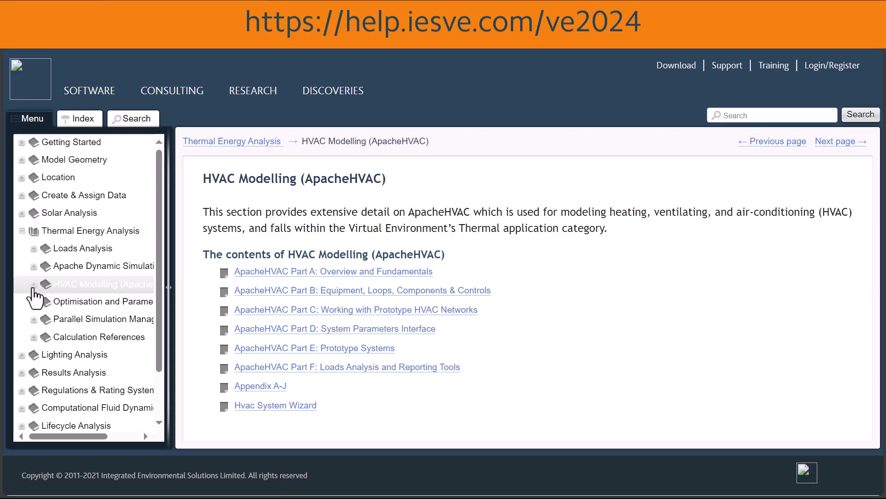
click(33, 285)
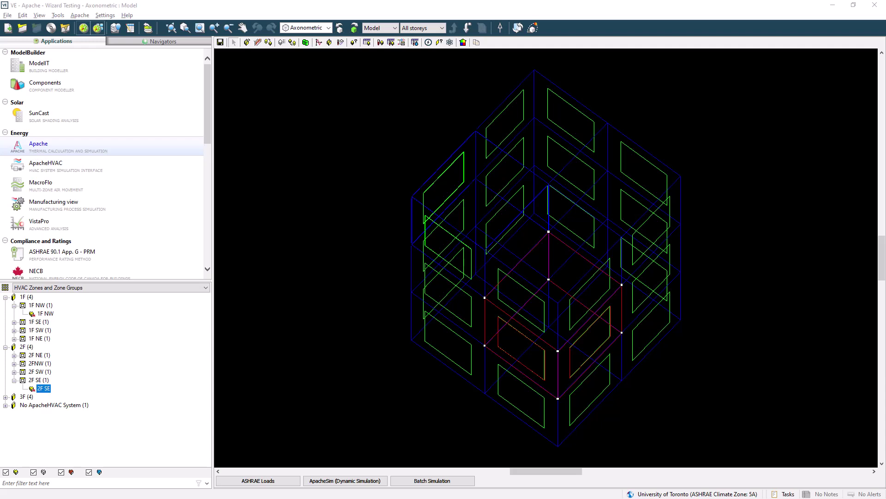
Select ApacheHVAC under Energy in the Applications panel.
click(78, 168)
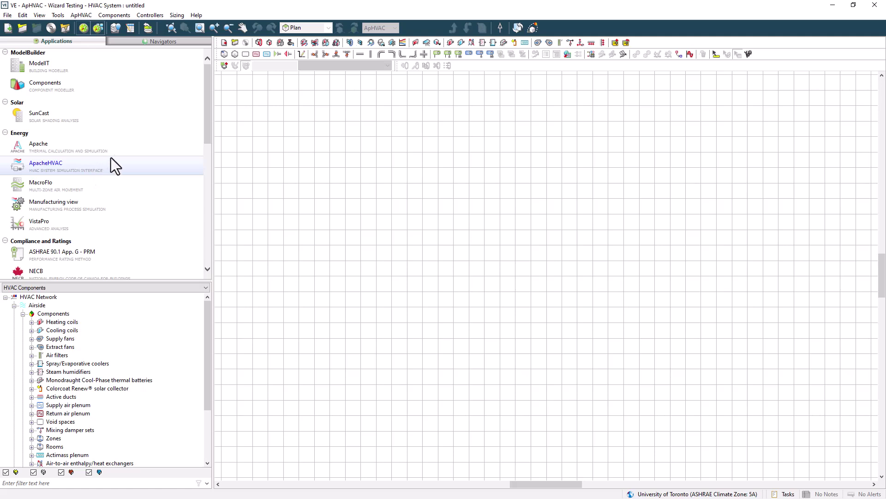
click(85, 16)
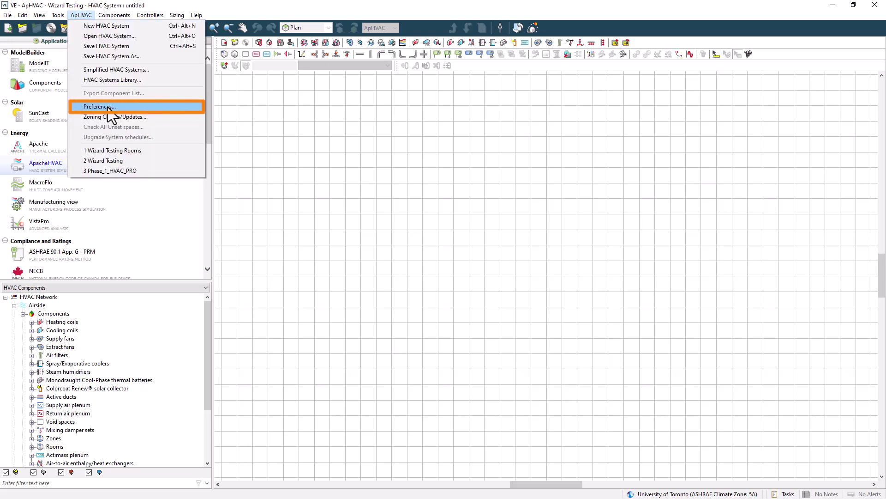
click(109, 107)
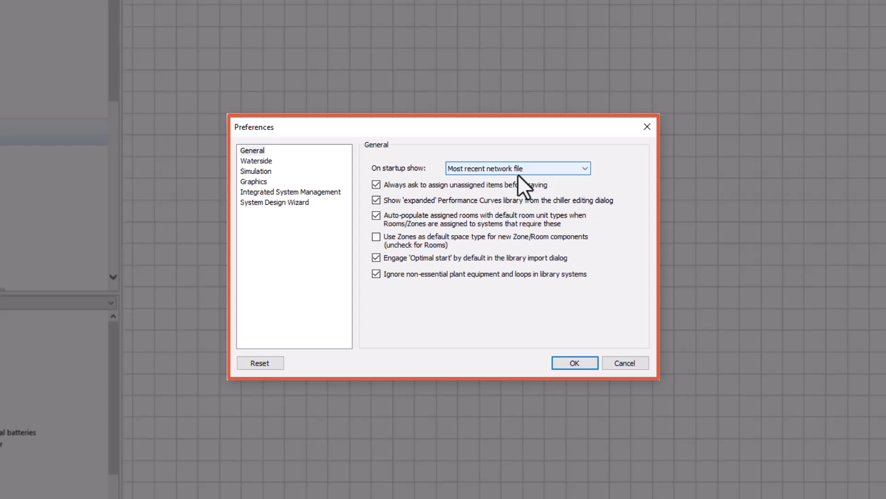
click(260, 173)
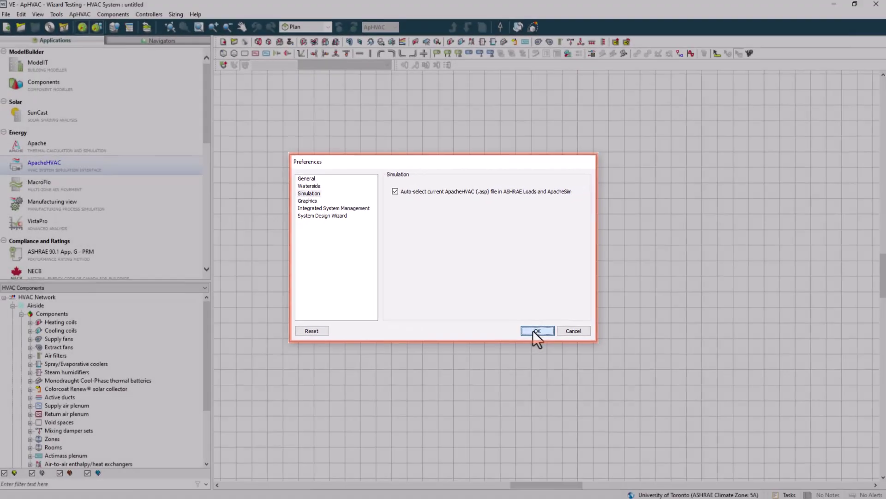
click(572, 362)
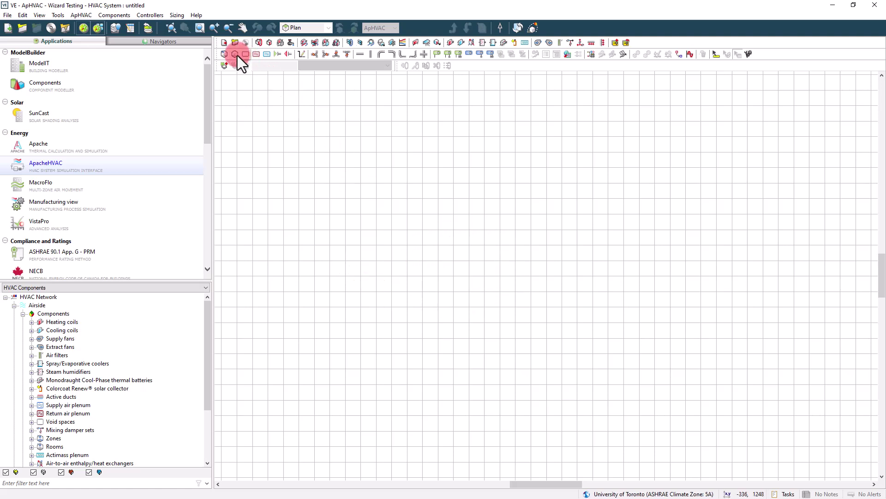
Place a Room component referenced 'My first zone' and link it to room 1F SE.
drag(224, 54, 400, 240)
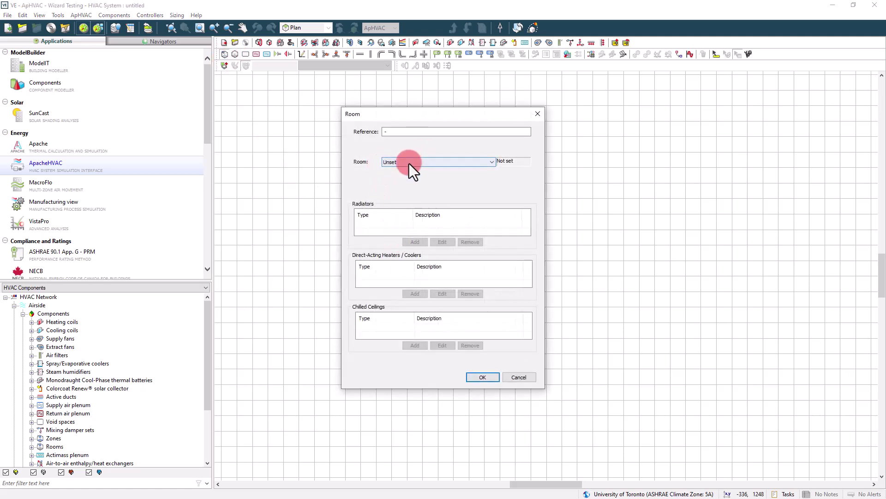
double_click(393, 132)
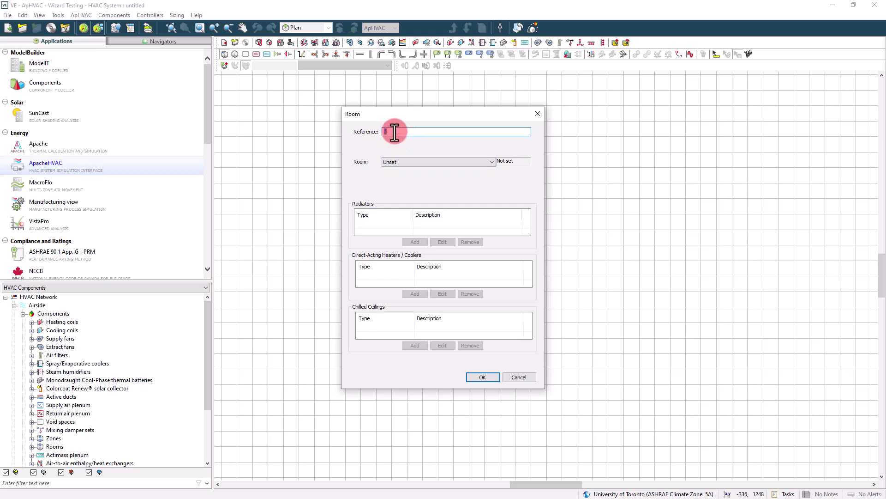
text(My first zone)
click(434, 165)
click(430, 193)
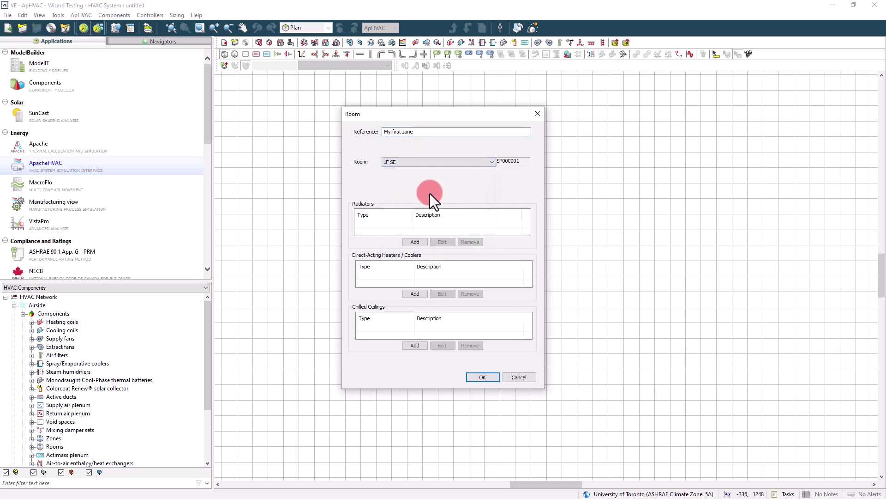
click(482, 377)
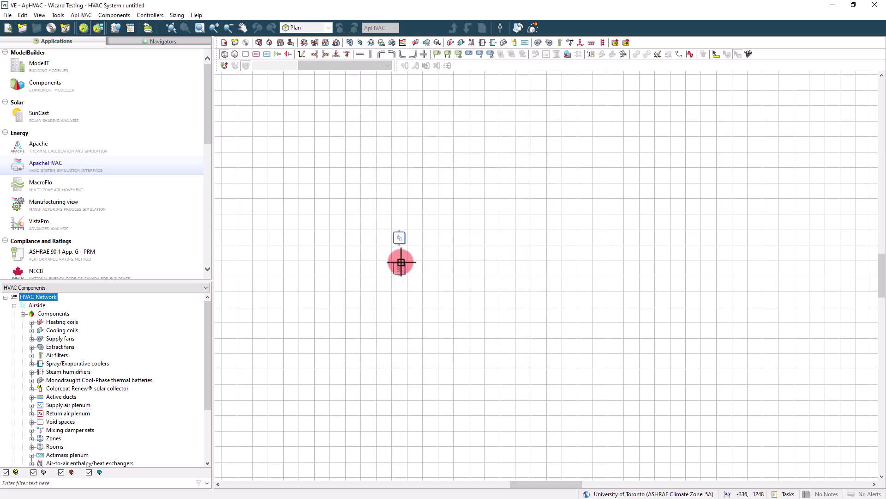
Convert the room component to a zone, cancel its settings, and delete it from the network.
right_click(401, 237)
click(421, 254)
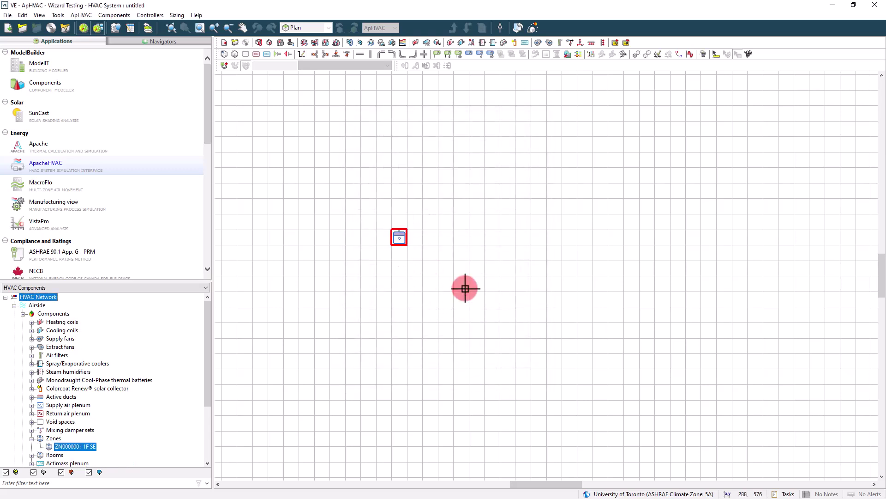
double_click(398, 237)
click(402, 184)
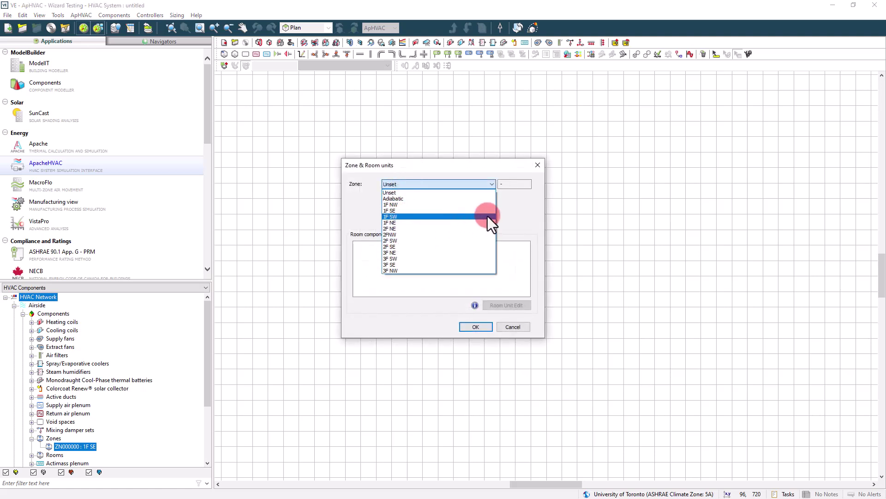
click(511, 215)
click(513, 326)
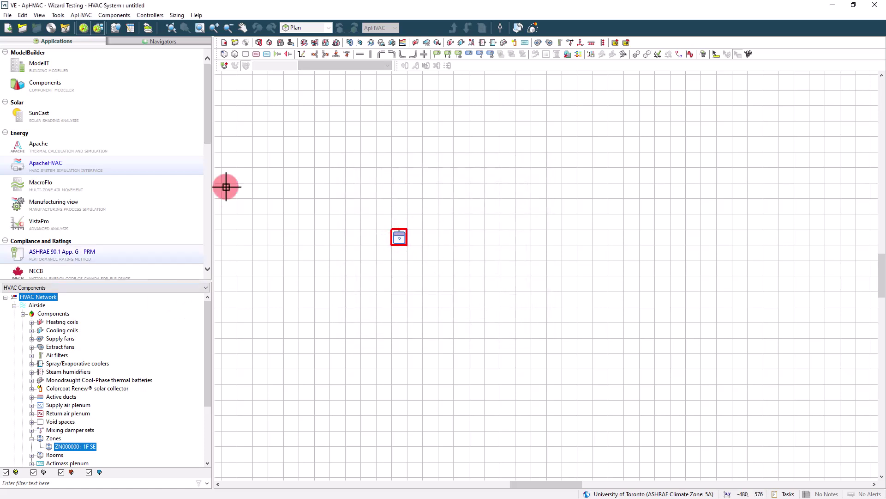
click(256, 76)
key(Delete)
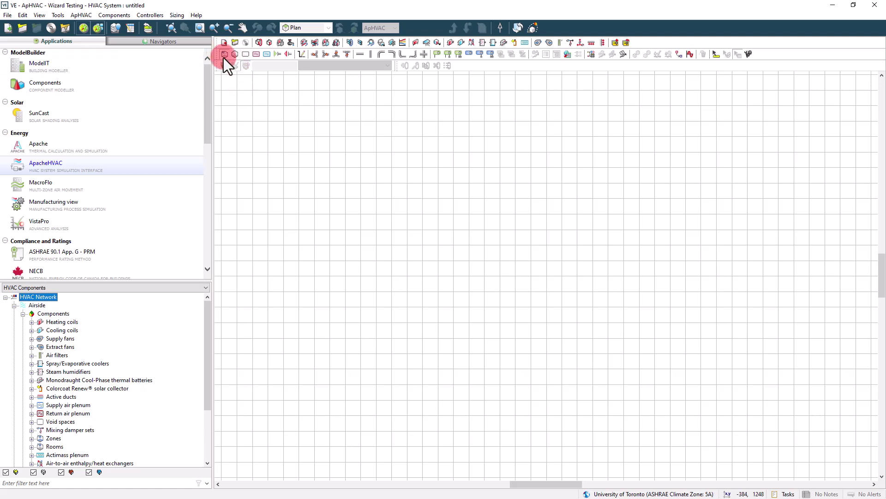
Place a new room component linked to room 1F NE and select its reference placeholder.
click(380, 235)
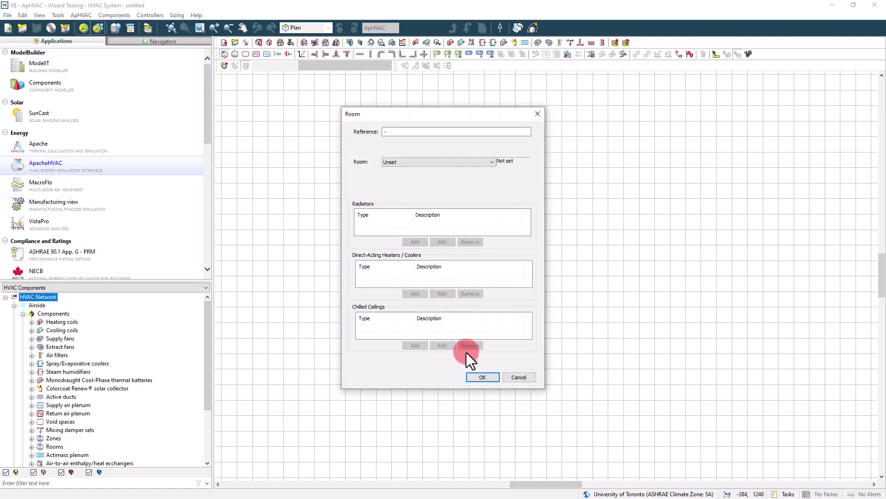
click(395, 164)
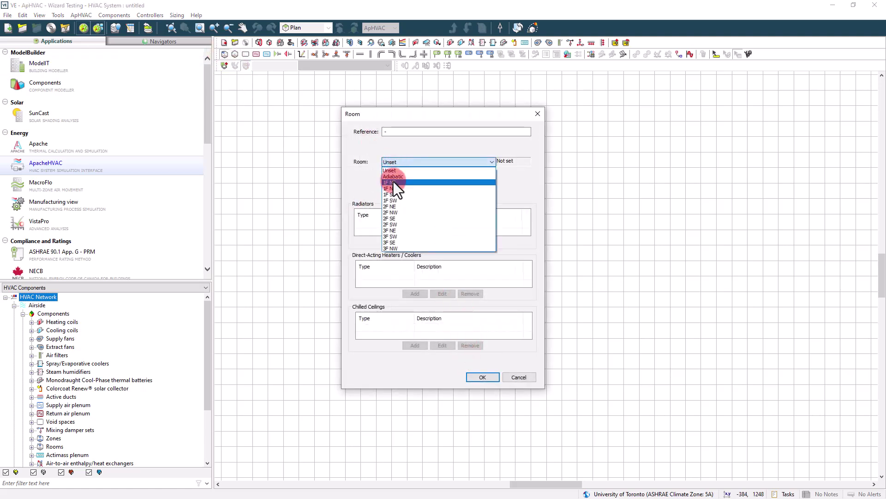
click(394, 181)
double_click(389, 132)
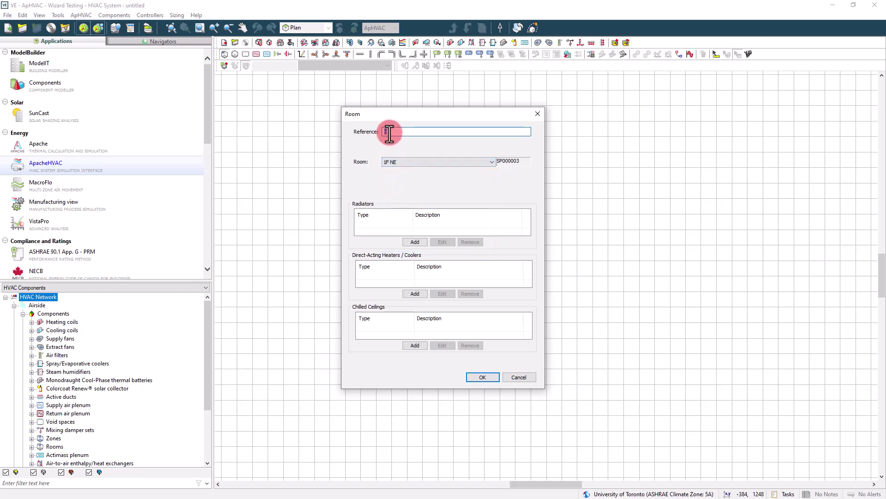
Confirm the zone with reference 'R', then place an outdoor air inlet and an exhaust beside it.
text(Room)
key(Return)
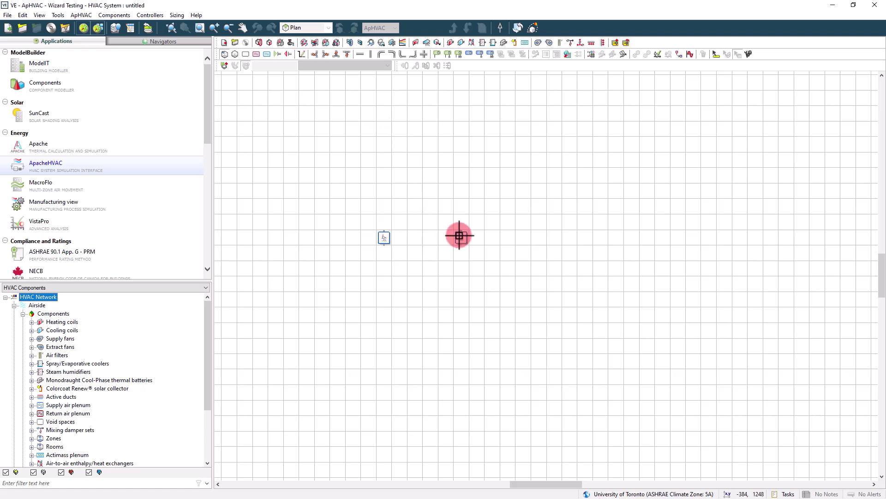
click(277, 55)
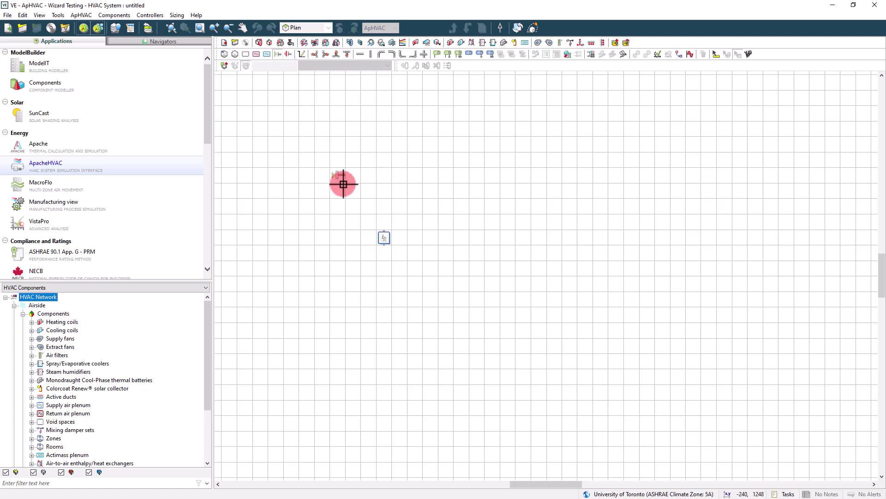
click(324, 206)
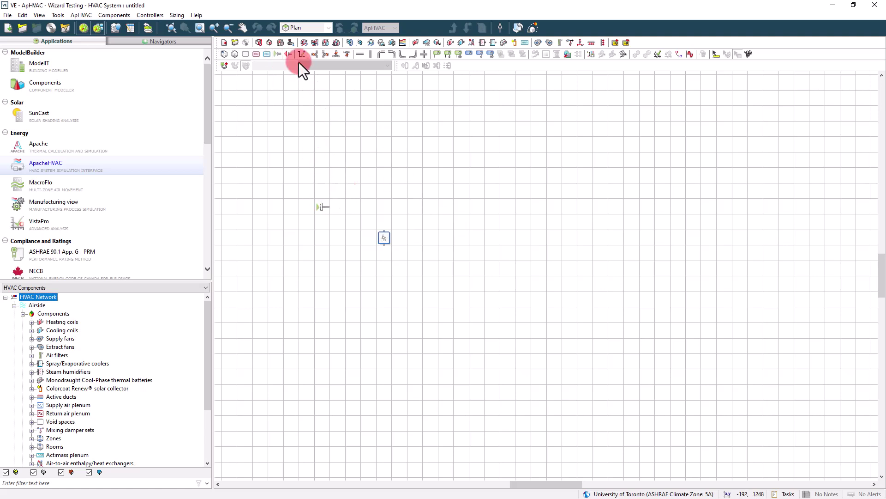
click(289, 54)
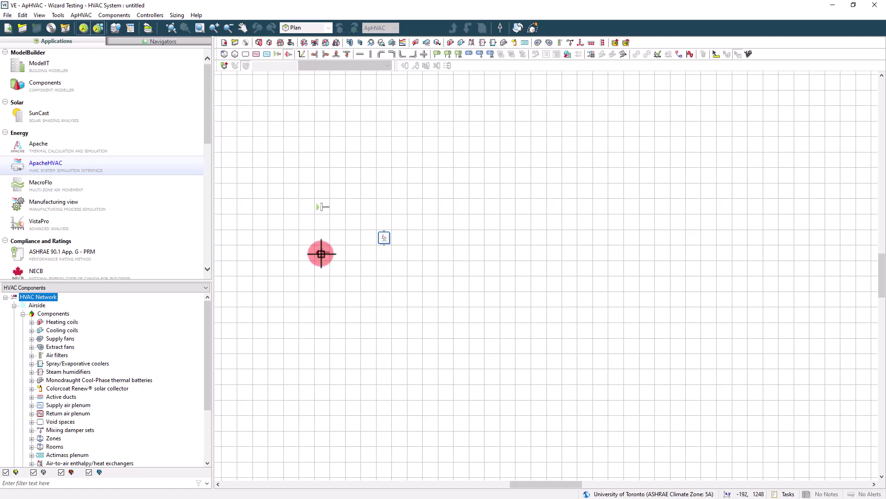
click(326, 283)
Duct the outdoor air inlet into the zone and the zone out to the exhaust.
right_click(351, 190)
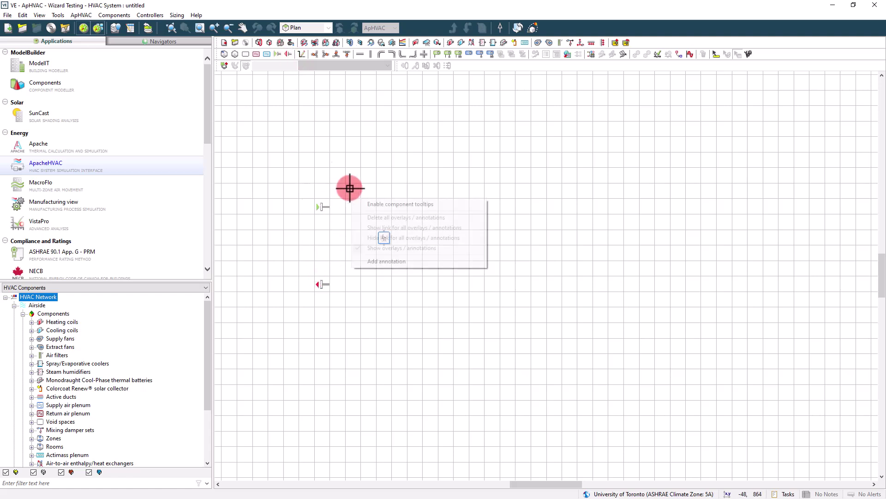
click(304, 54)
click(323, 208)
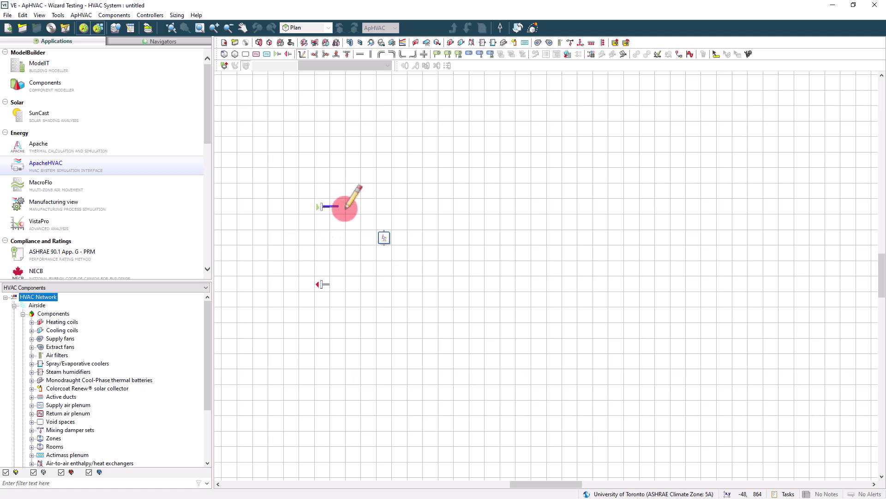
click(385, 238)
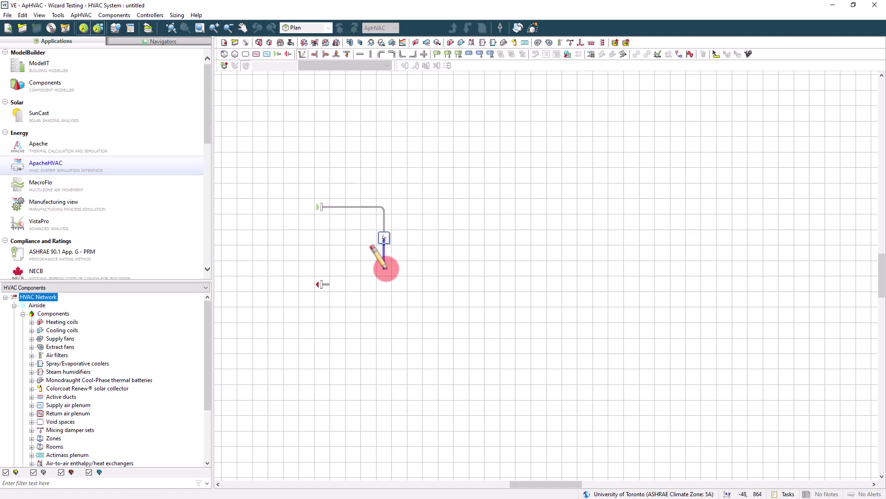
click(323, 284)
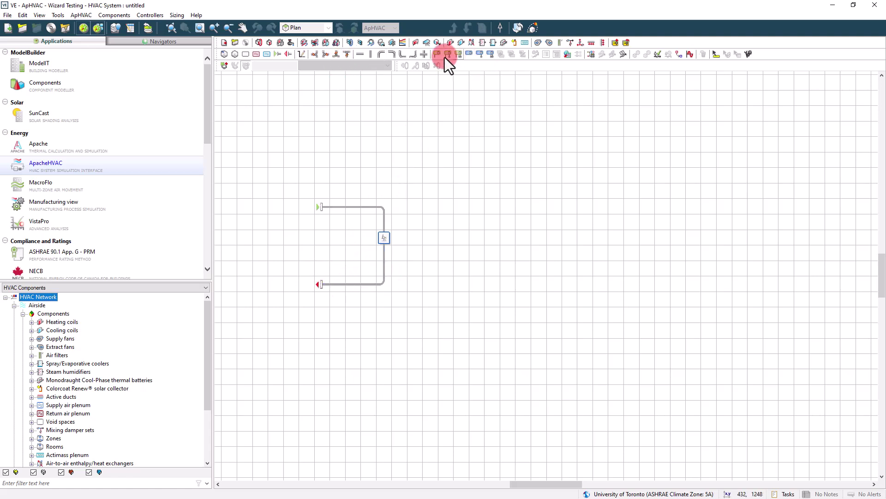
Attach a time switch controller to the supply duct, controlling Flow rate, and confirm it.
drag(445, 58, 373, 173)
click(404, 116)
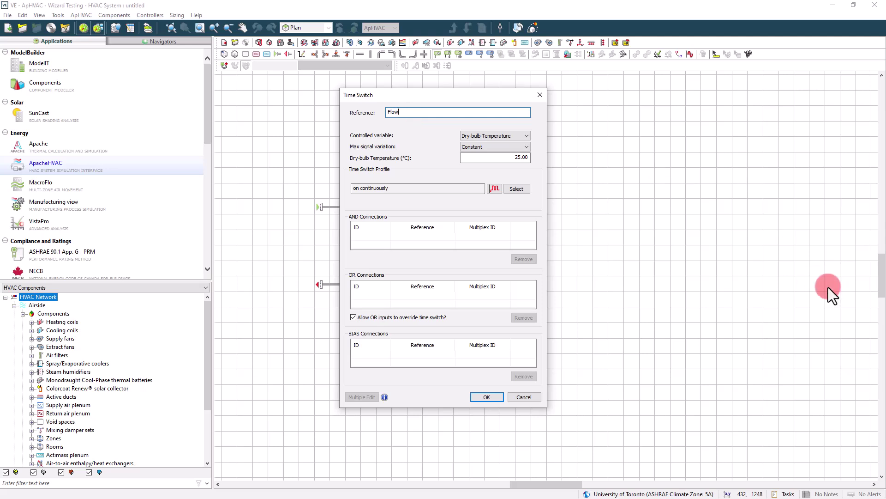
click(498, 137)
click(493, 145)
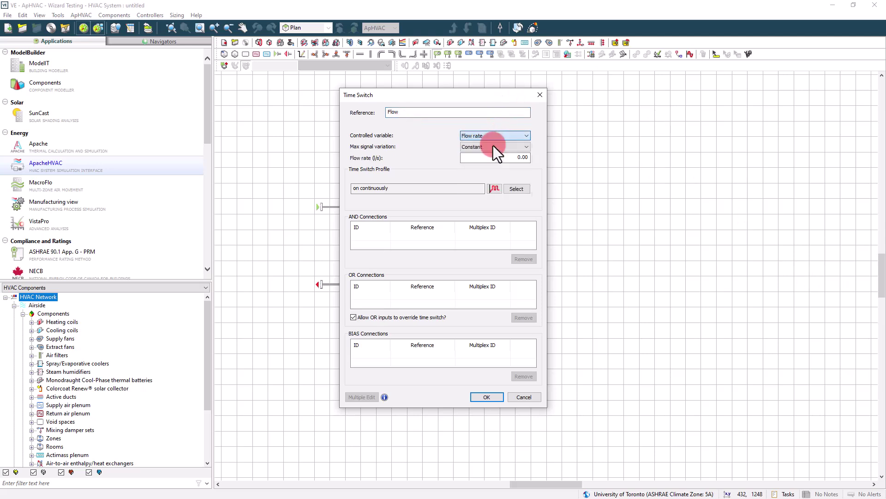
click(487, 397)
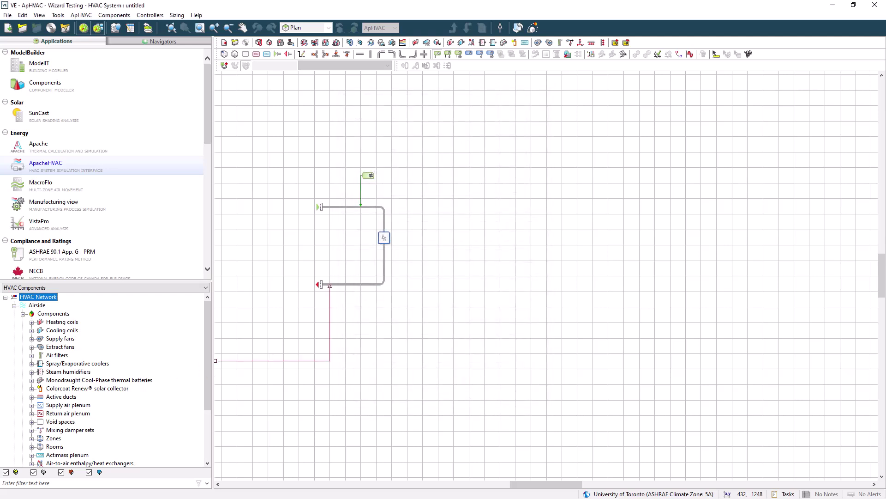
click(530, 362)
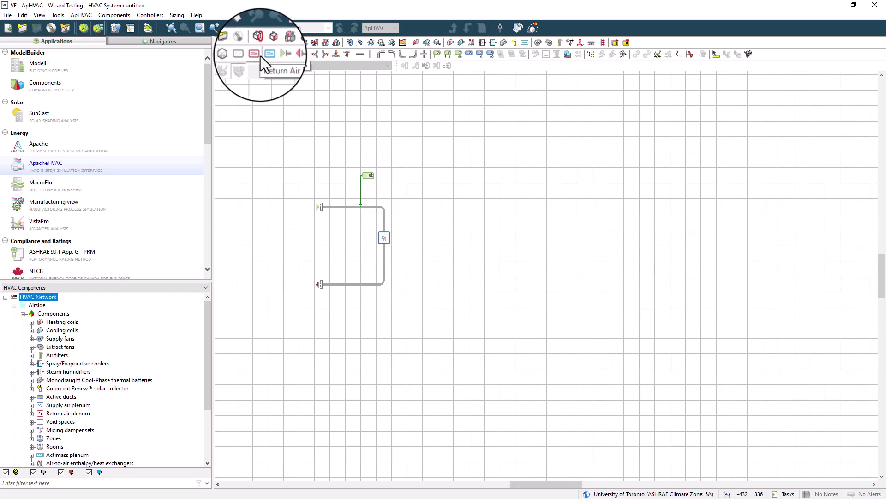
Open the system import library and expand the Prototype systems library.
click(614, 42)
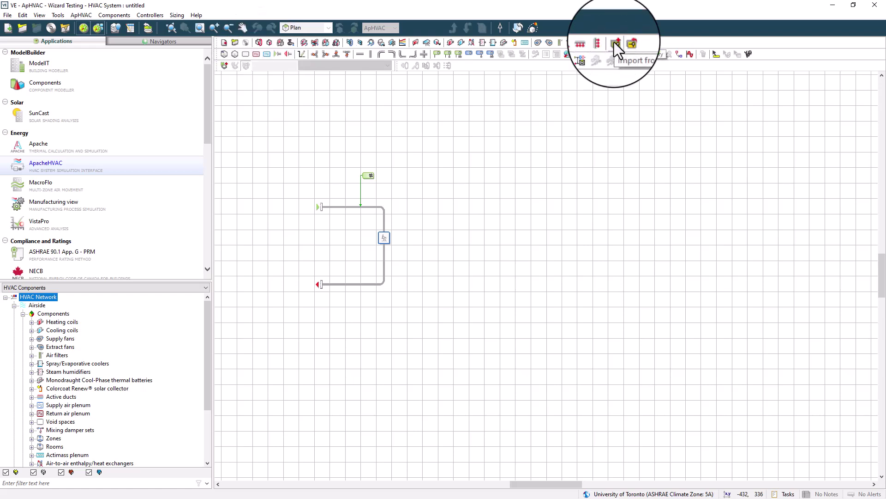
click(614, 43)
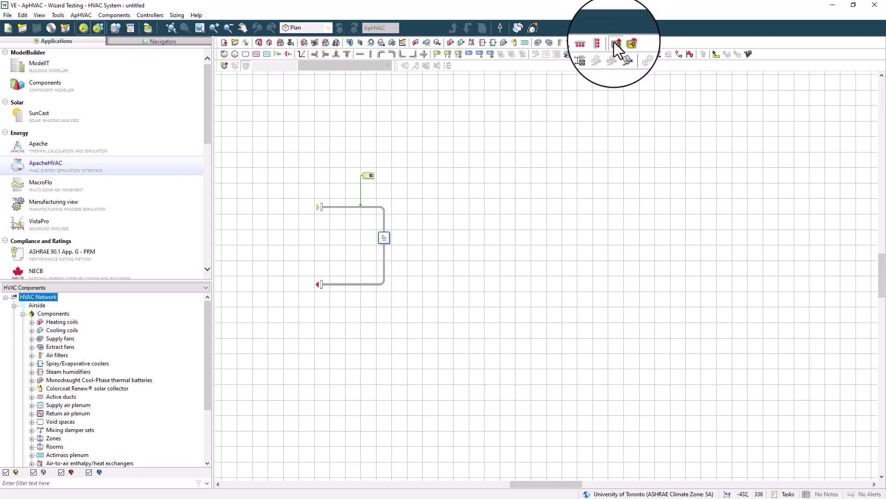
click(614, 42)
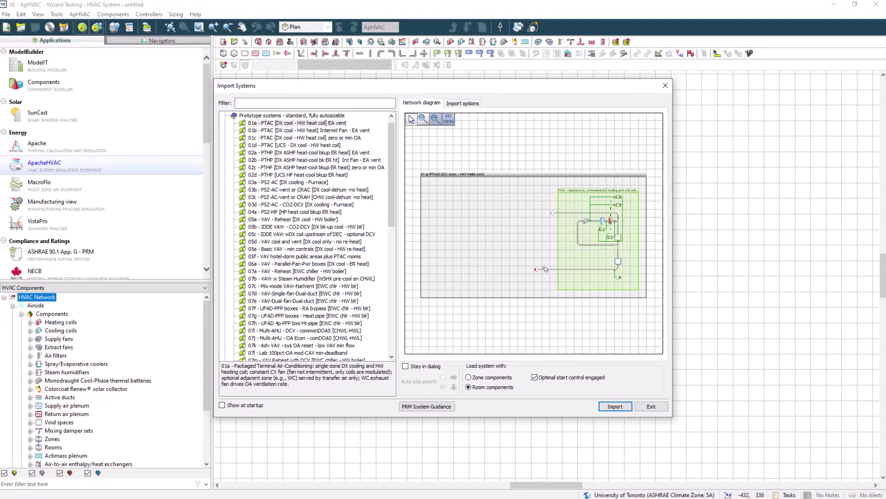
click(261, 73)
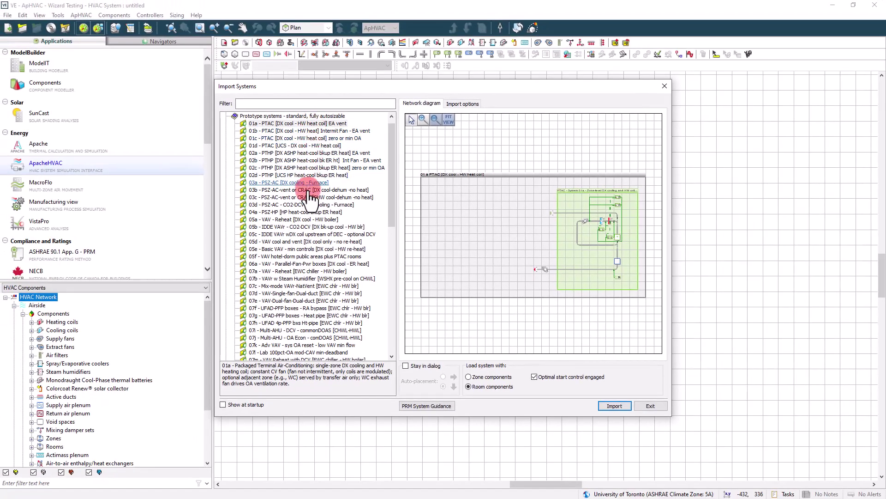
double_click(297, 116)
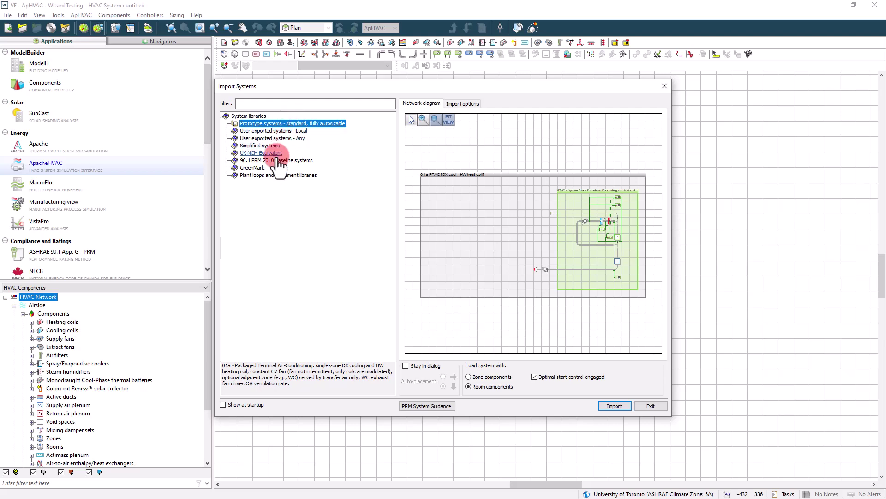
double_click(281, 124)
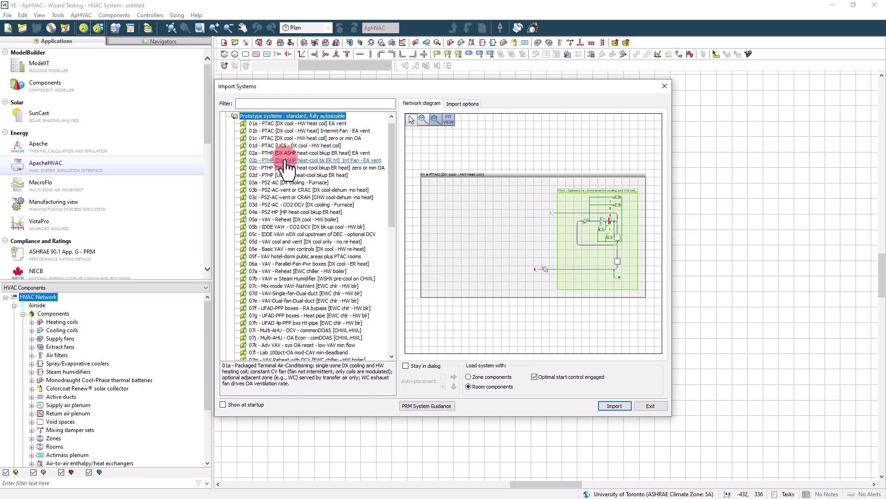
Preview prototype systems 05a VAV Reheat, 06a parallel fan-powered VAV, and 07e dual-fan dual-duct VAV.
click(304, 220)
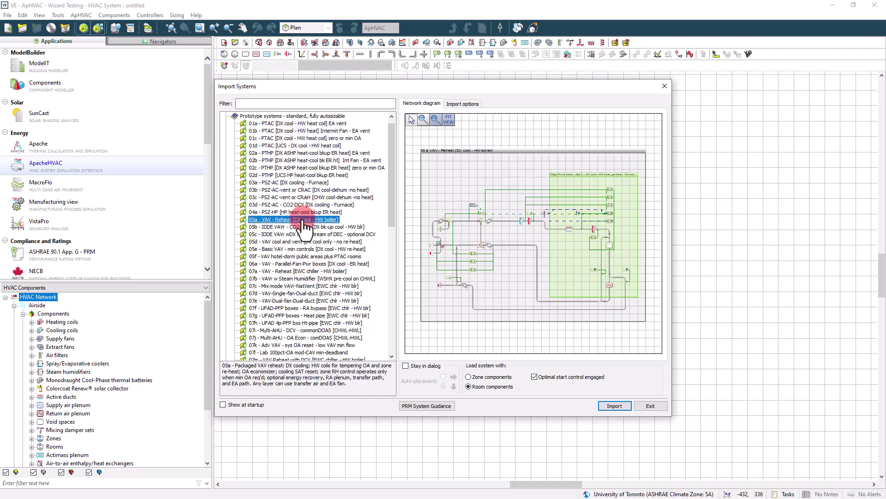
click(309, 265)
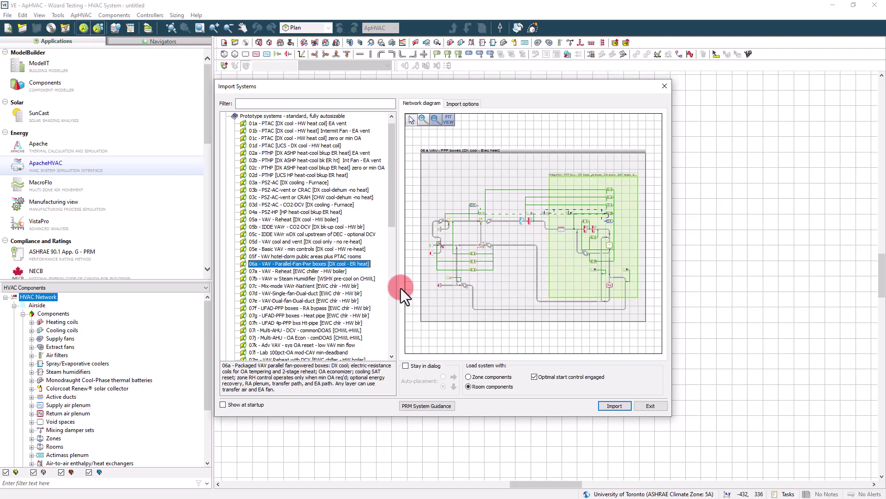
click(324, 301)
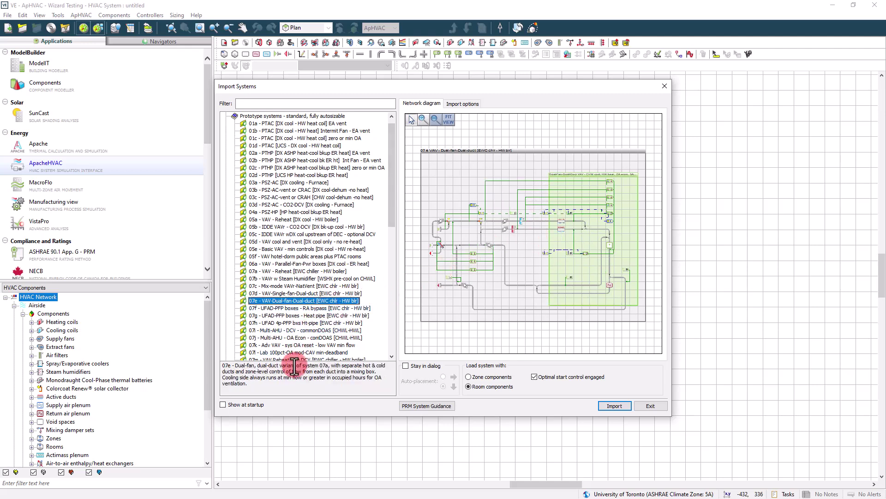
click(292, 374)
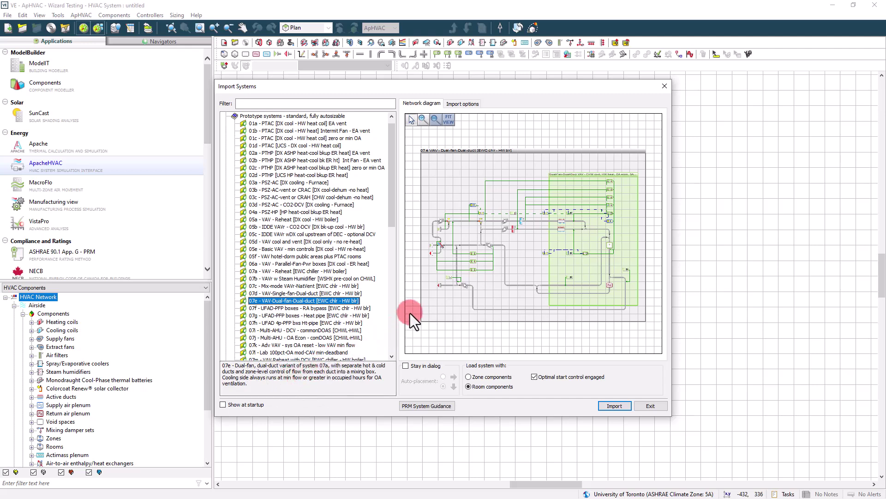
click(469, 378)
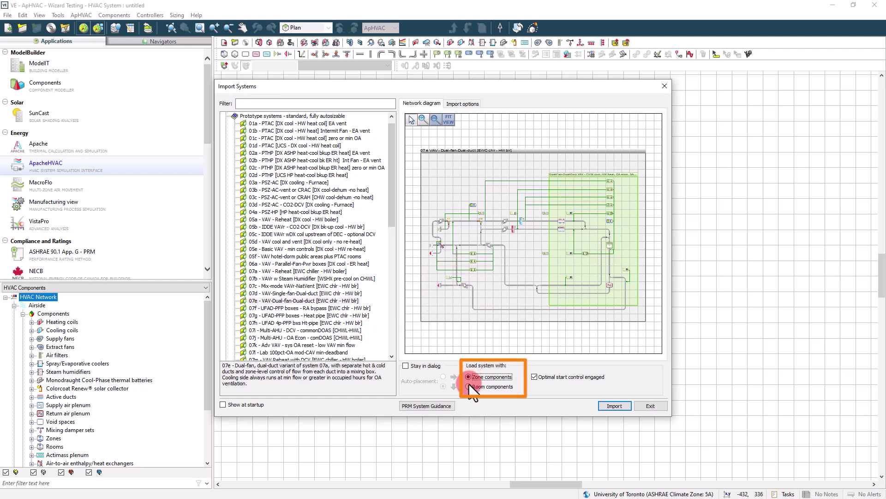
click(469, 387)
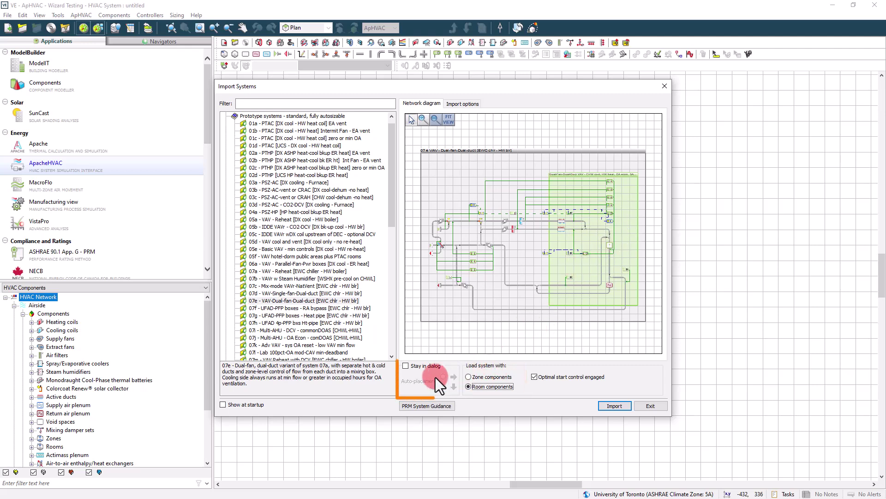
click(411, 372)
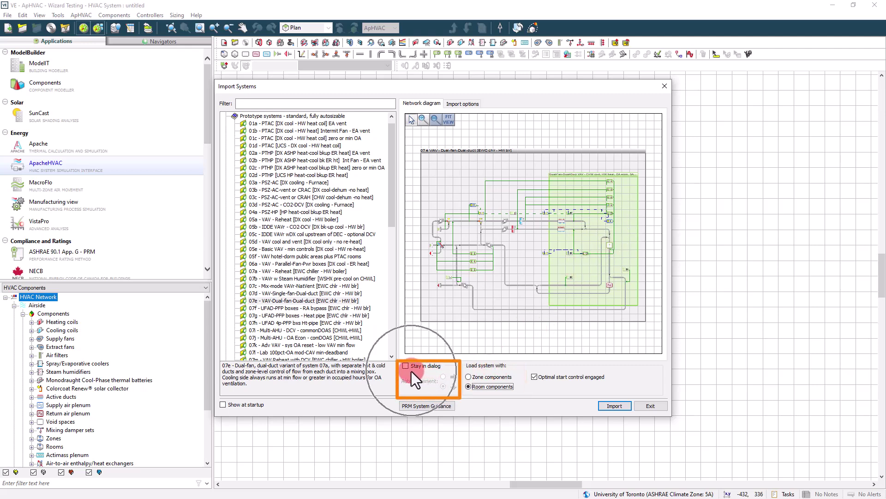